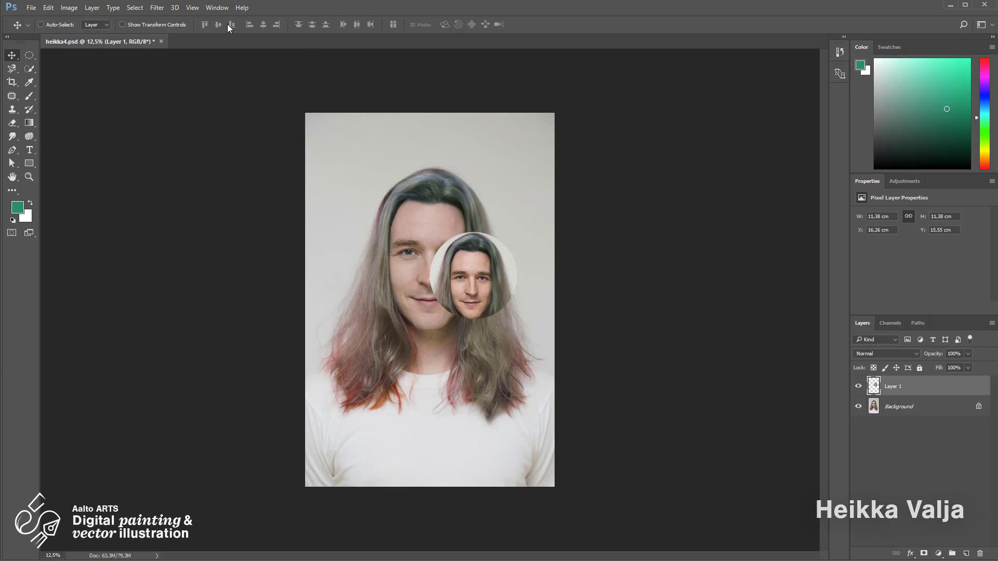
Show the Window menu's panel list, where the Layers (F7) entry is already checked
left_click(224, 8)
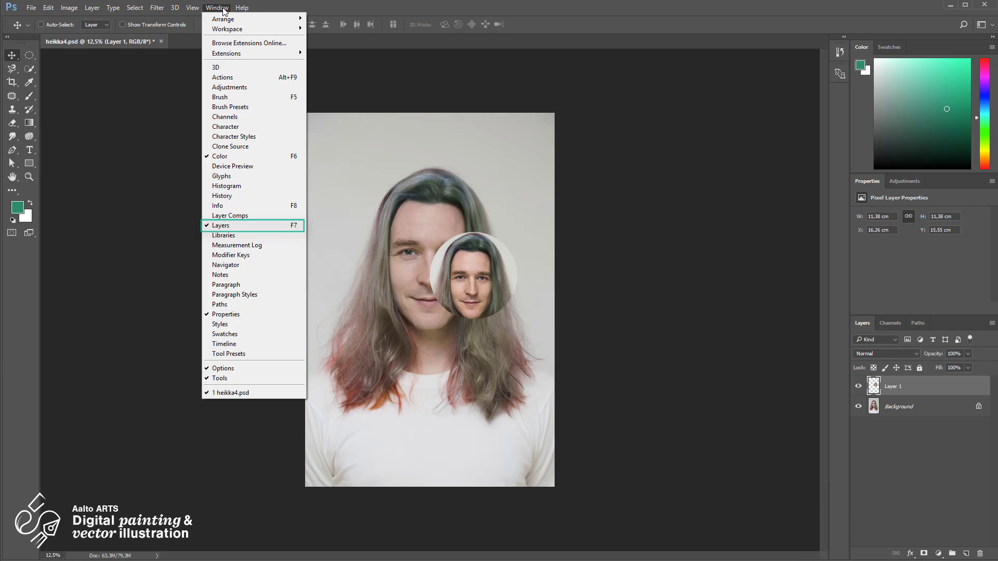
Zoom in two steps on the portrait and its circular face inset
key("ctrl+KP_Add")
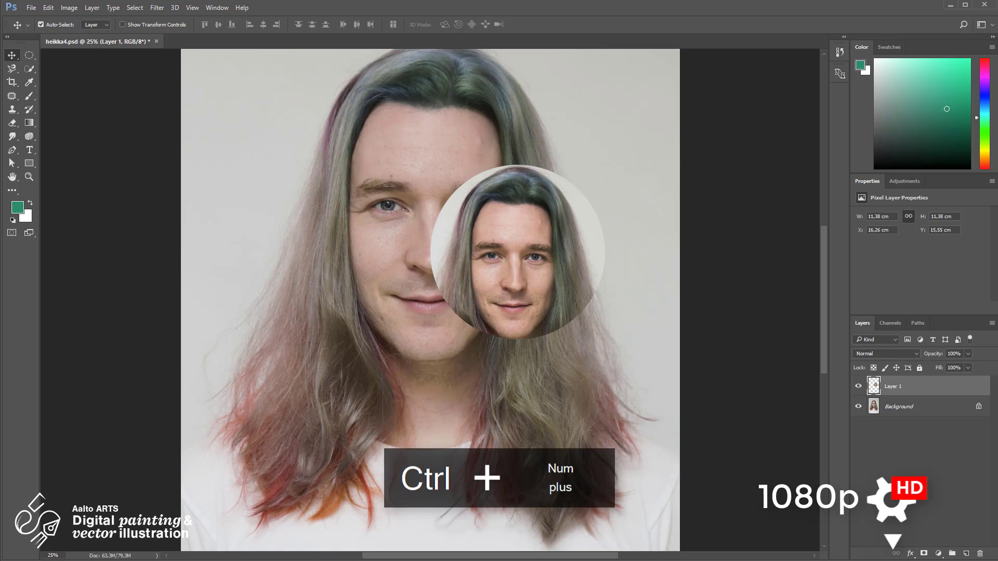
key("ctrl+KP_Add")
key("ctrl+KP_Add")
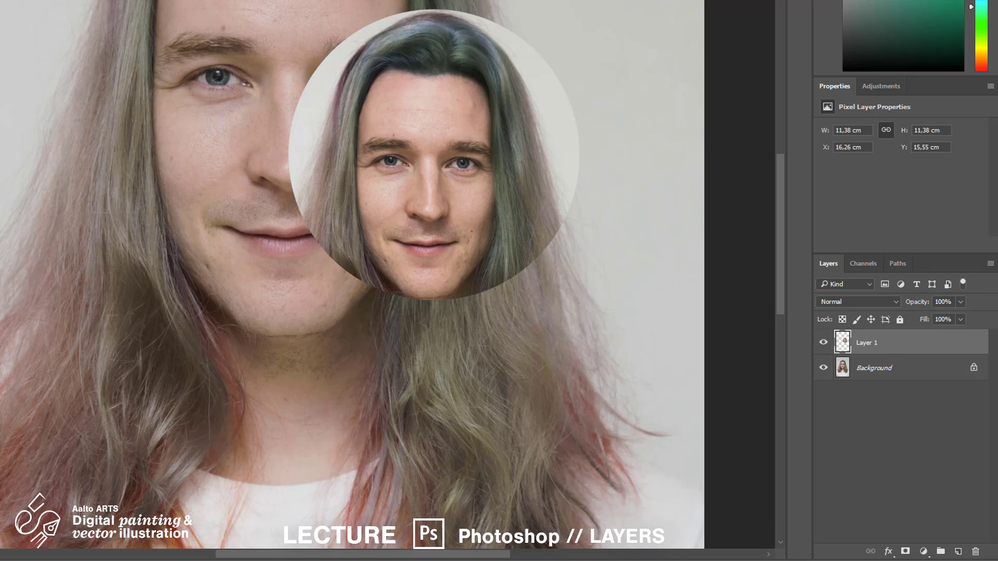
Select Background, then Layer 1, and hide and reshow each of the two layers
left_click(934, 375)
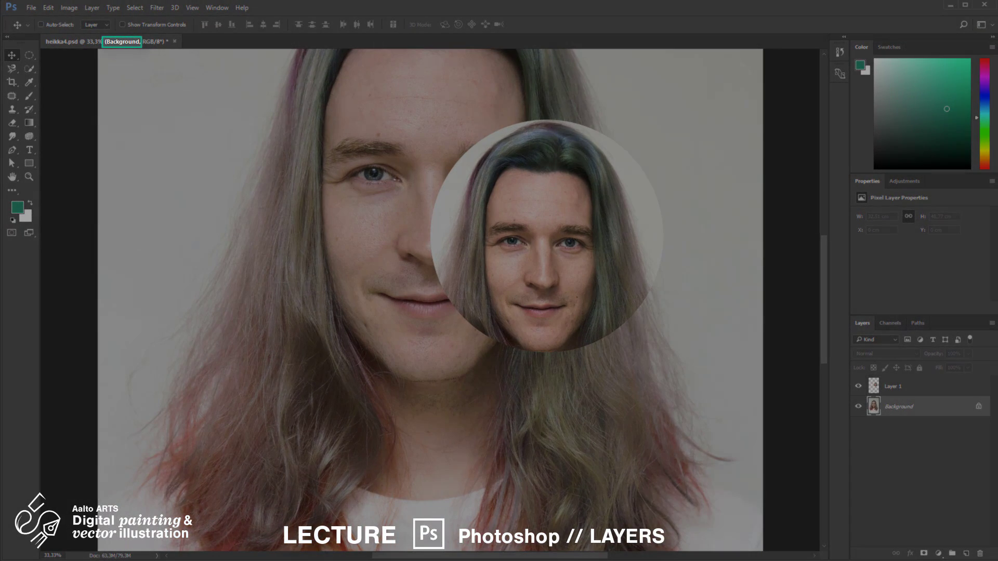
left_click(929, 389)
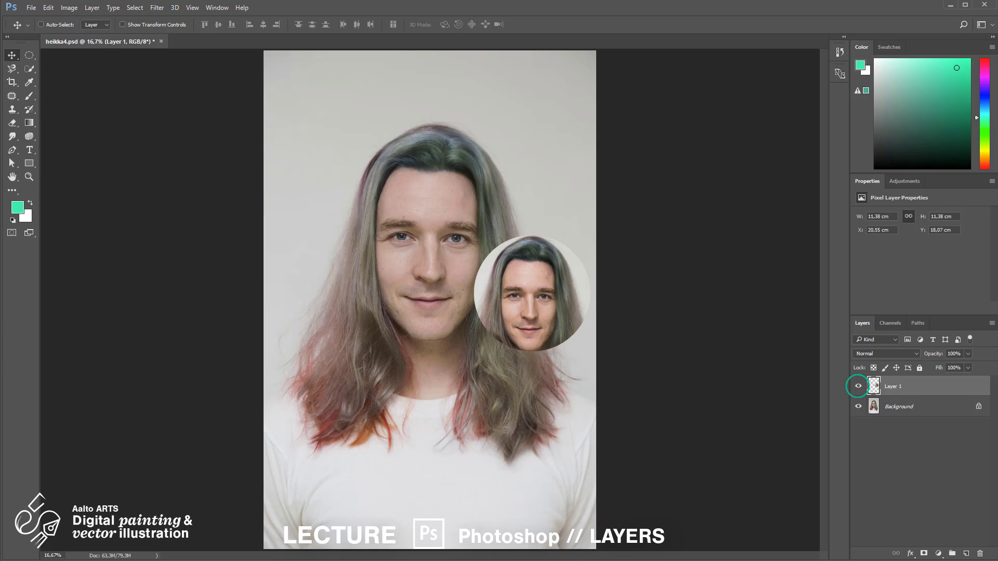
left_click(859, 387)
left_click(858, 387)
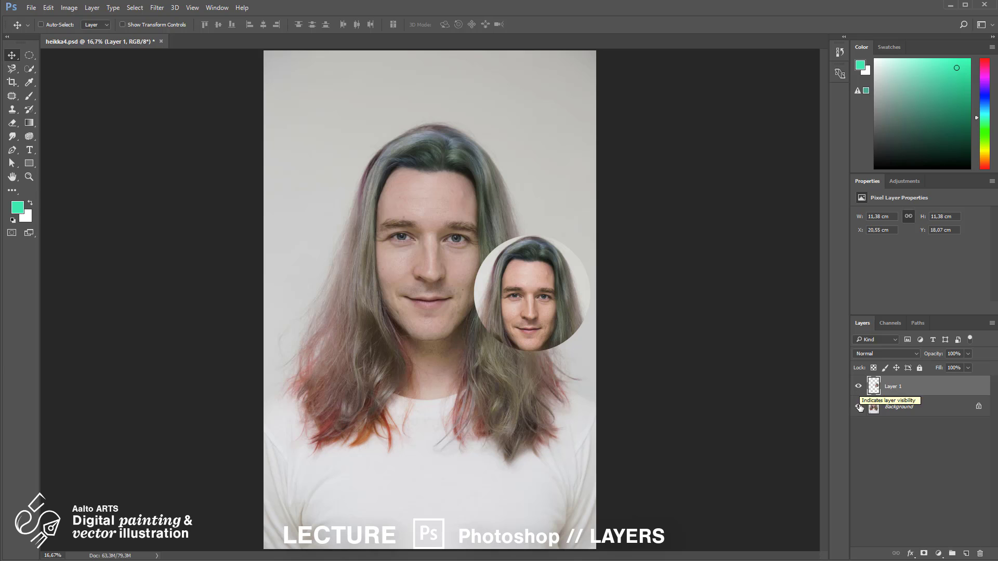
left_click(860, 407)
left_click(859, 407)
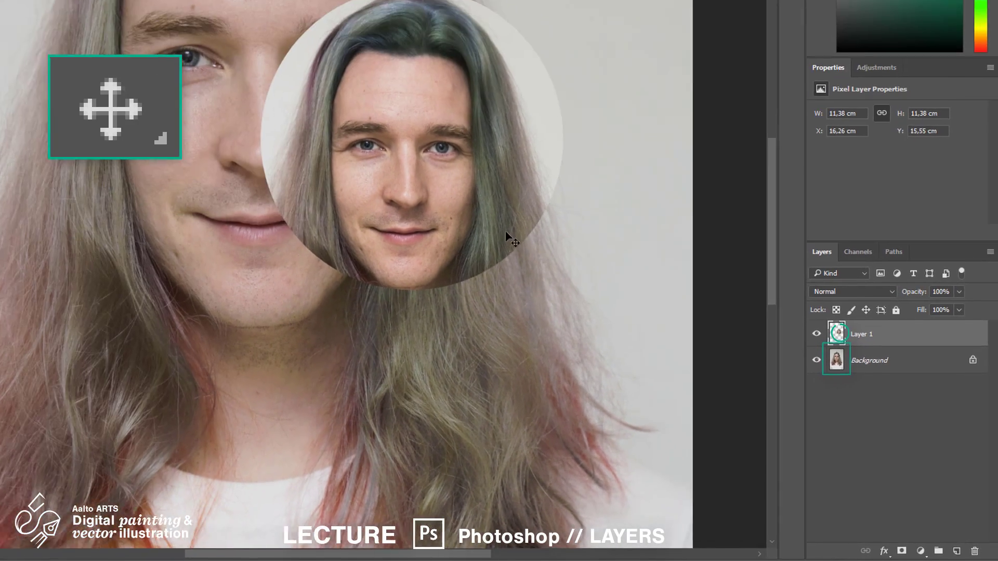
Move the face inset to the upper left, then copy the browser's rose photo and paste it in
left_click_drag(508, 236, 233, 178)
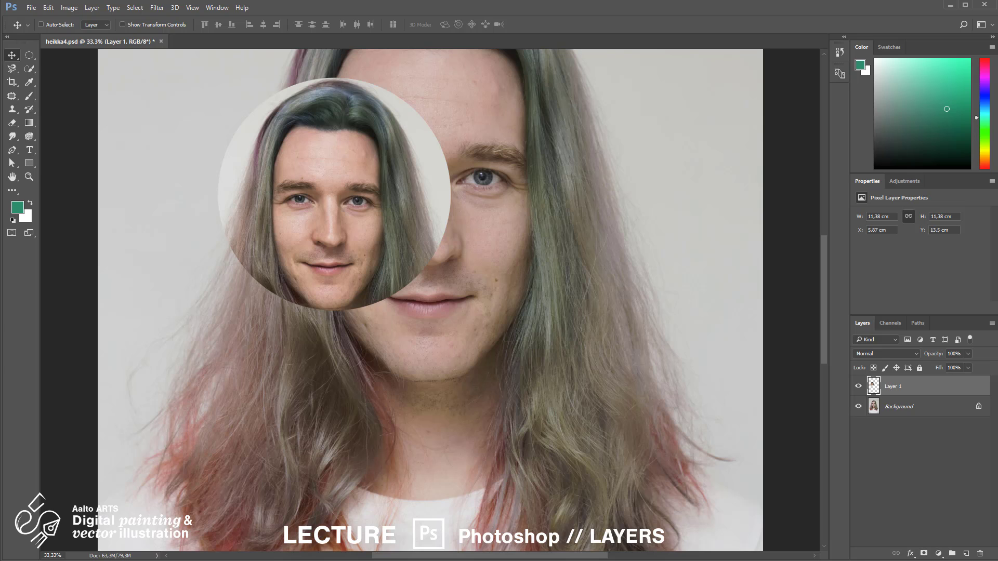
key("alt+Tab")
right_click(455, 268)
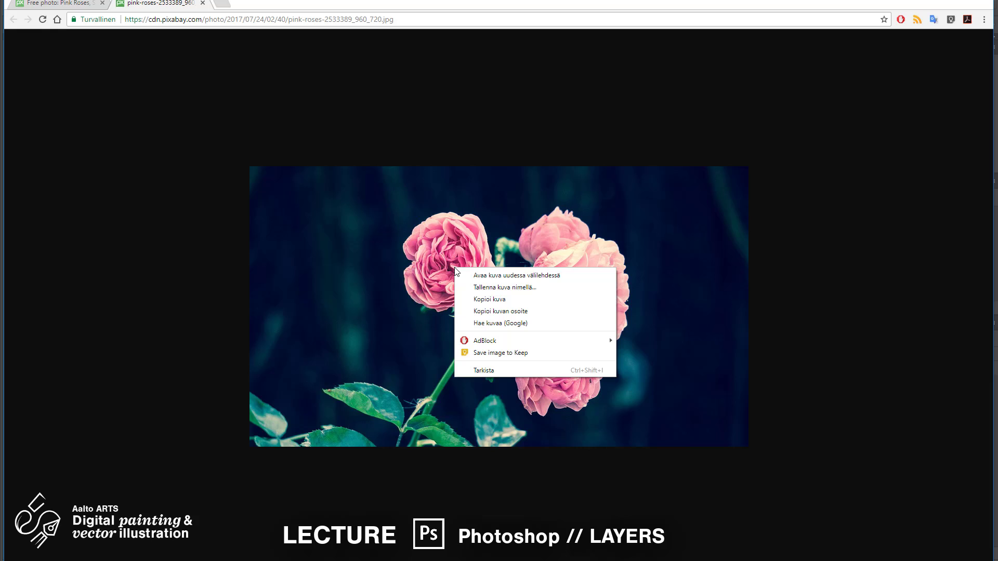
left_click(522, 301)
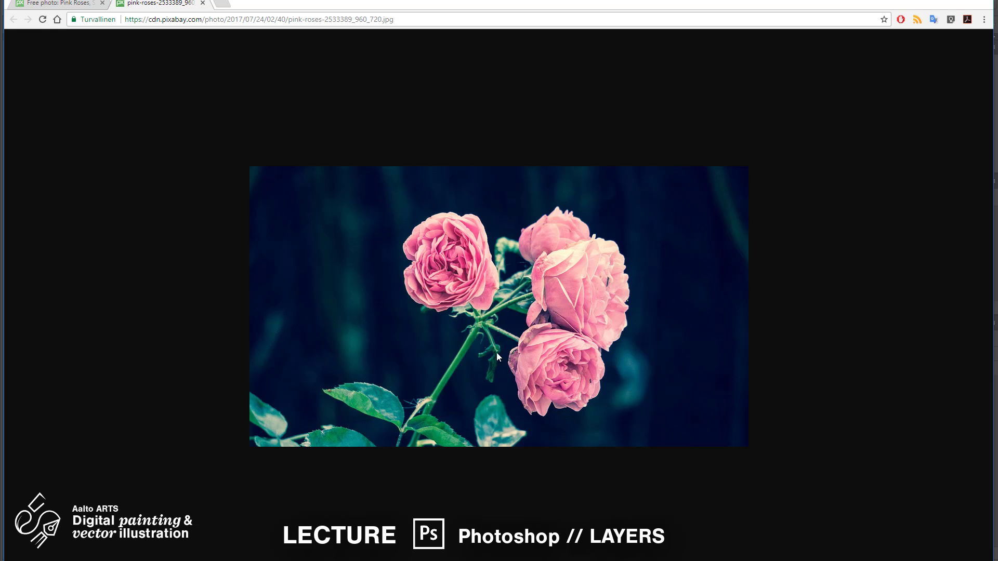
key("alt+Tab")
key("ctrl+v")
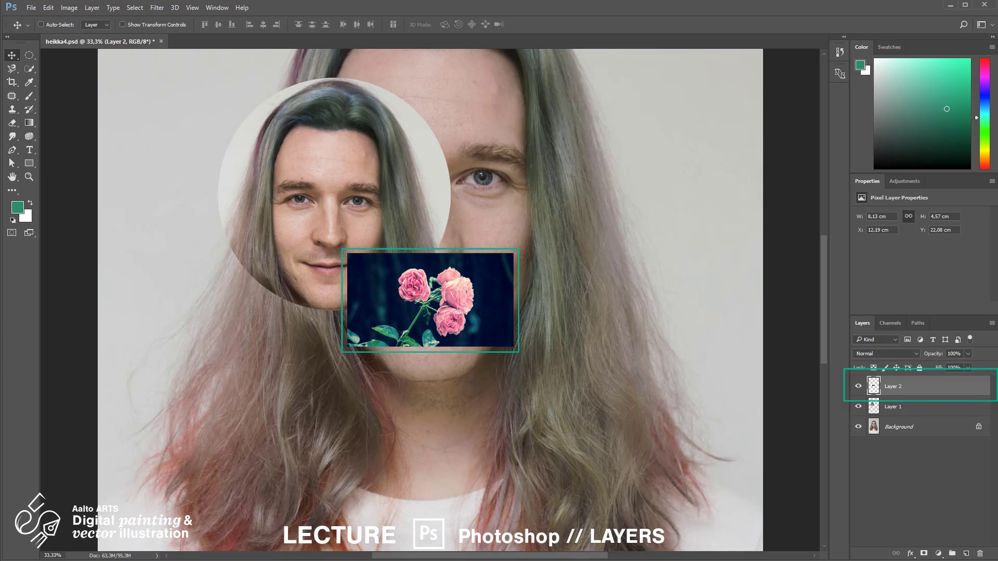
Drag the pasted rose photo into position on the portrait
left_click_drag(486, 332, 300, 353)
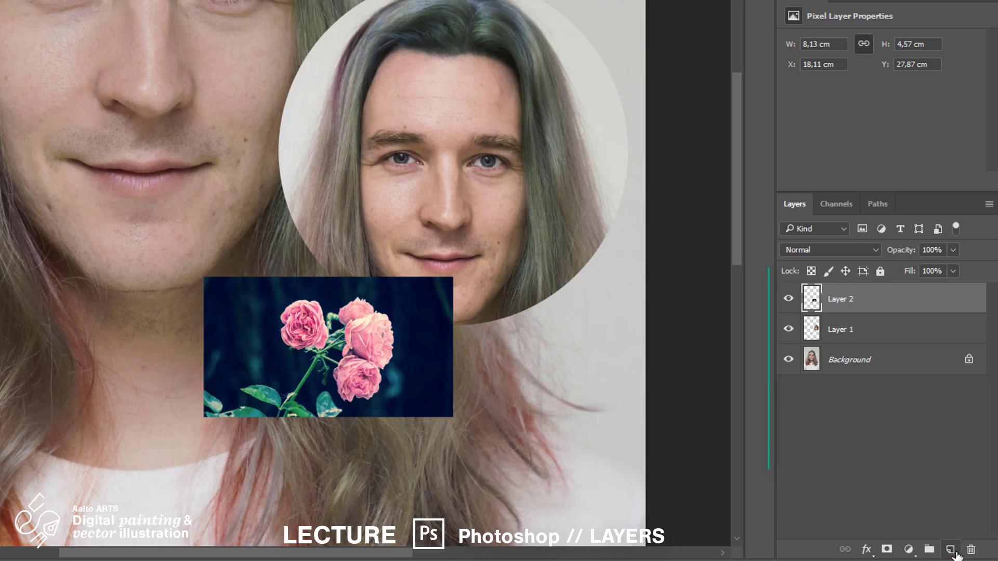
Add a new top layer and paint a bright teal blob at 100% hardness over the cheek
left_click(955, 553)
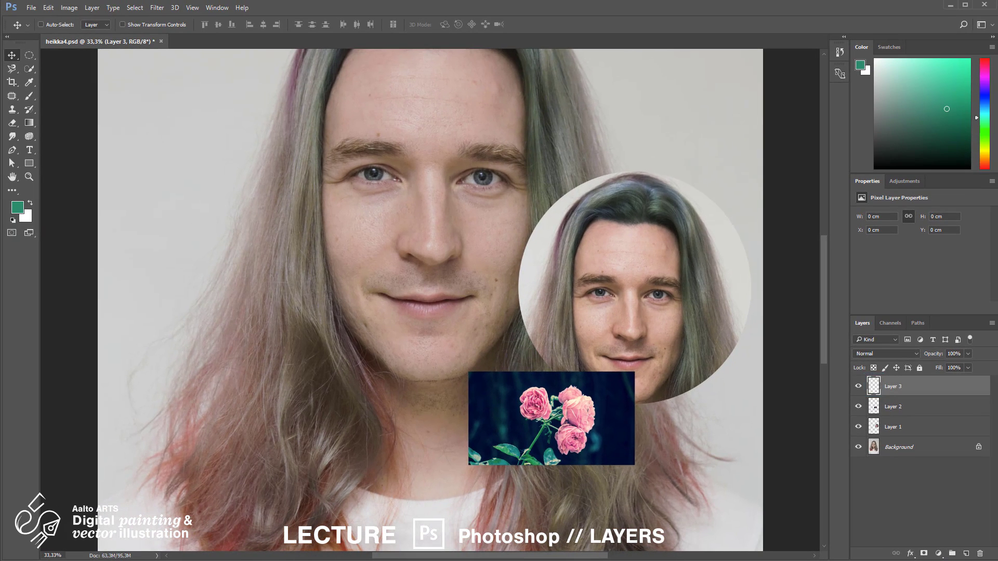
left_click(30, 98)
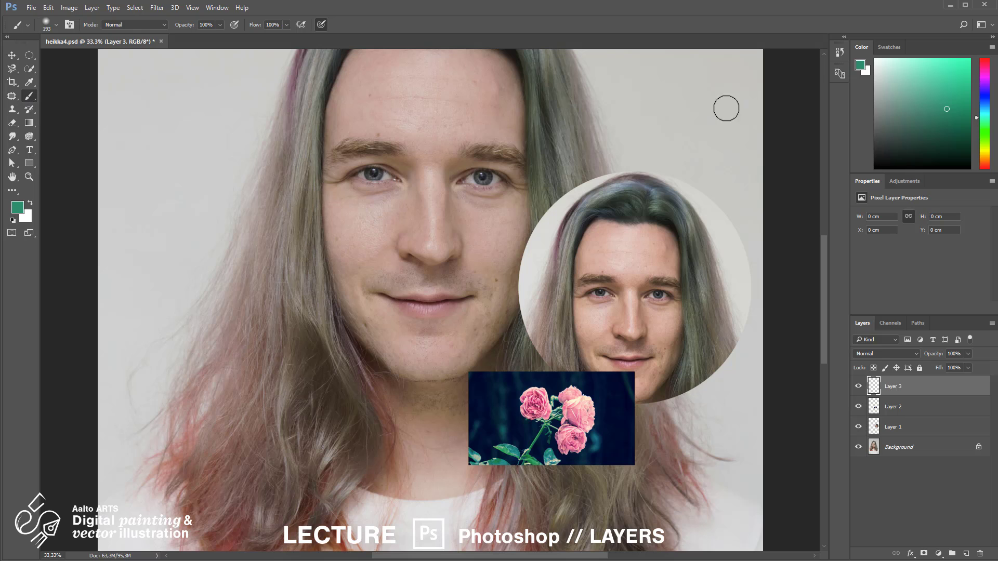
left_click(957, 68)
right_click(525, 238)
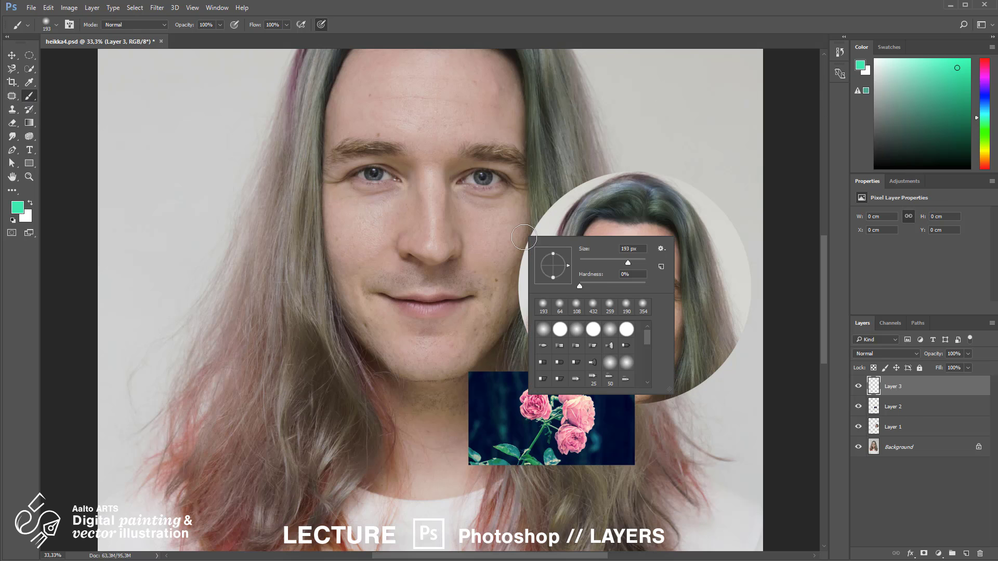
left_click_drag(606, 286, 658, 287)
left_click(501, 265)
mouse_move(515, 236)
left_mouse_down()
mouse_move(541, 258)
mouse_move(496, 256)
mouse_move(552, 232)
mouse_move(526, 275)
mouse_move(489, 227)
mouse_move(543, 221)
left_mouse_up()
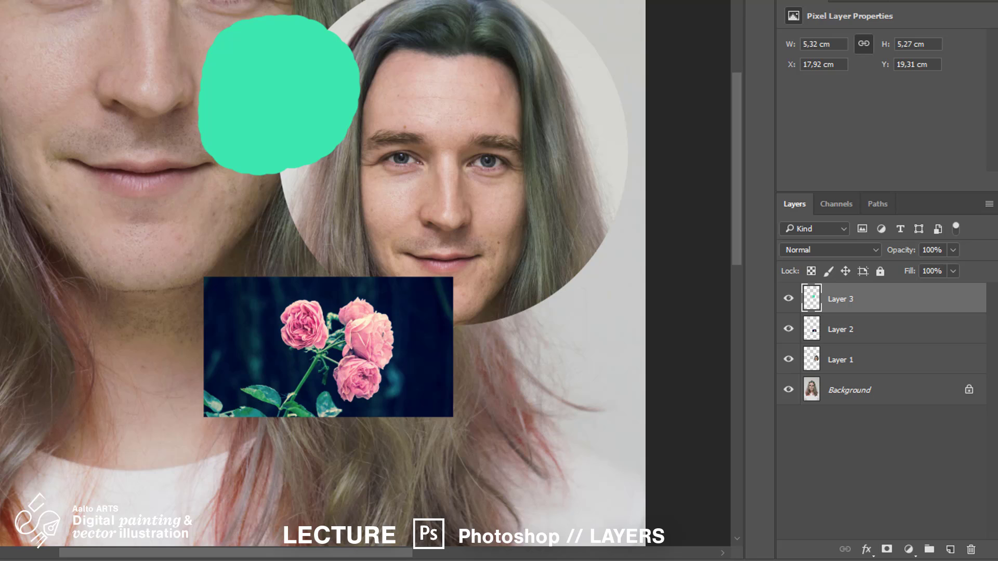
Rename Layer 3 to turkoosi, Layer 2 to ruusu and Layer 1 to paakopio
double_click(843, 300)
type("turkoosi")
key("Return")
double_click(846, 333)
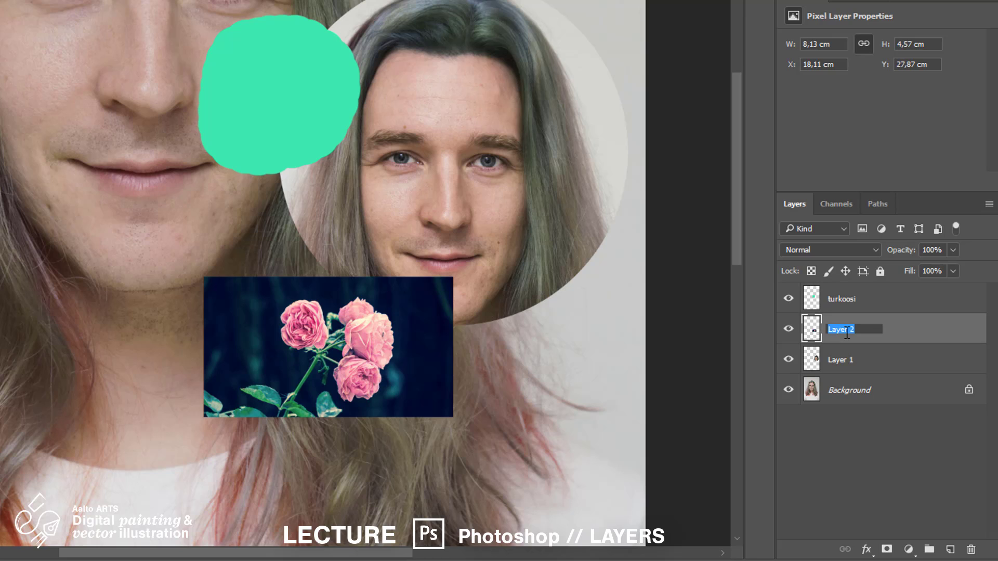
type("ruusu")
key("Return")
double_click(850, 362)
type("Pää")
key("BackSpace")
key("BackSpace")
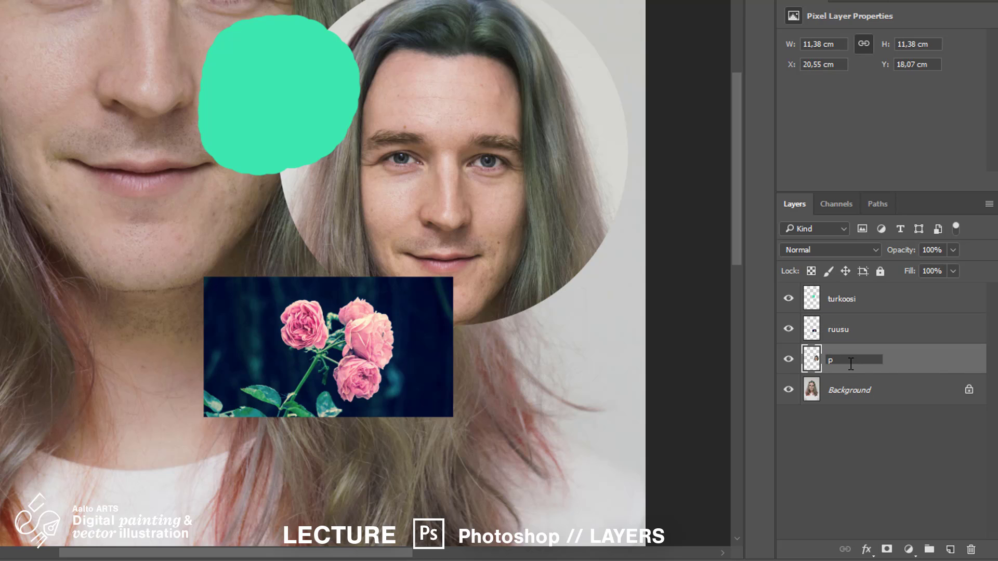
type("aakopio")
key("Return")
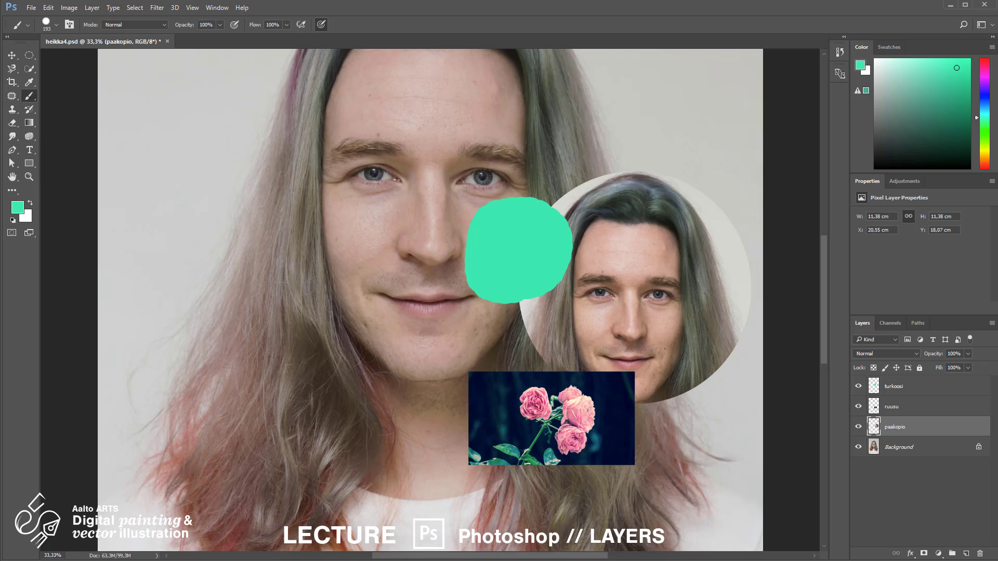
Move the rose photo up onto the face, then stack paakopio over ruusu over turkoosi
left_click(939, 409)
key("v")
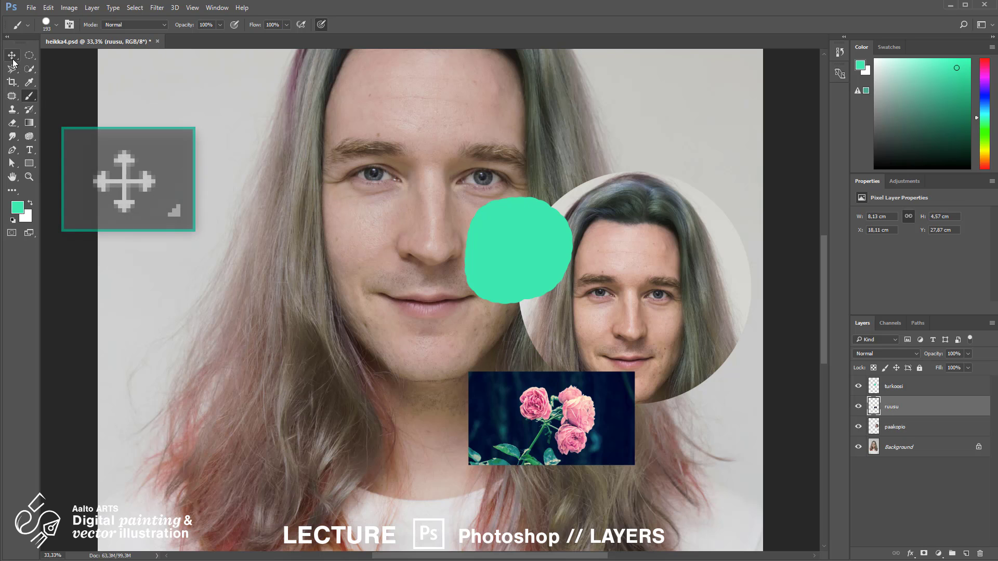
left_click_drag(583, 443, 575, 311)
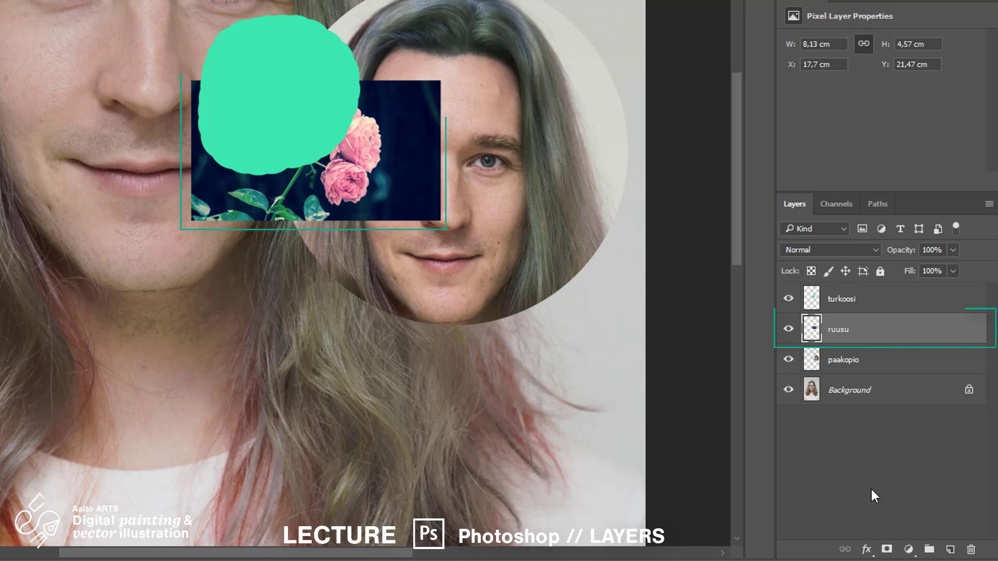
left_click_drag(905, 339, 892, 286)
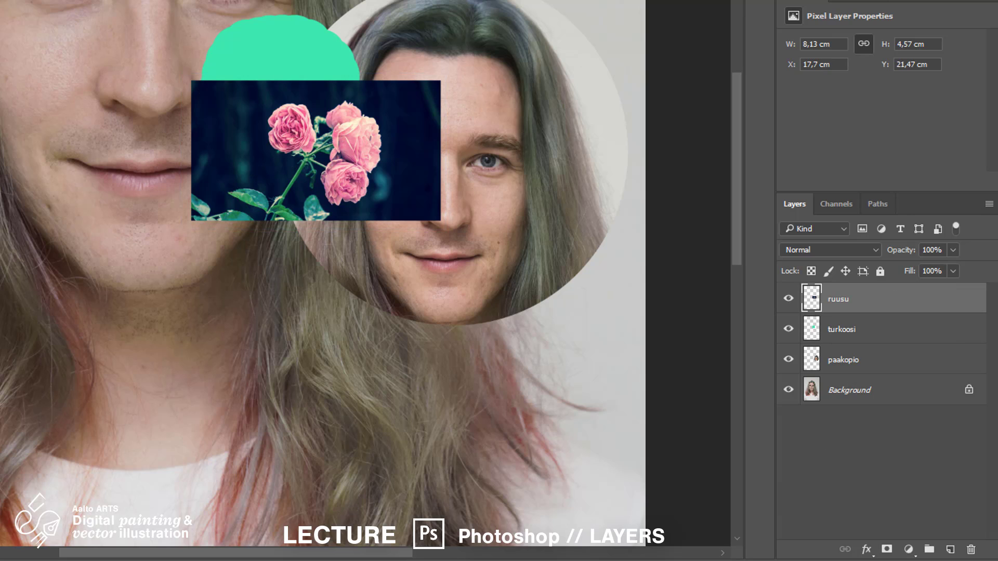
left_click_drag(873, 359, 884, 290)
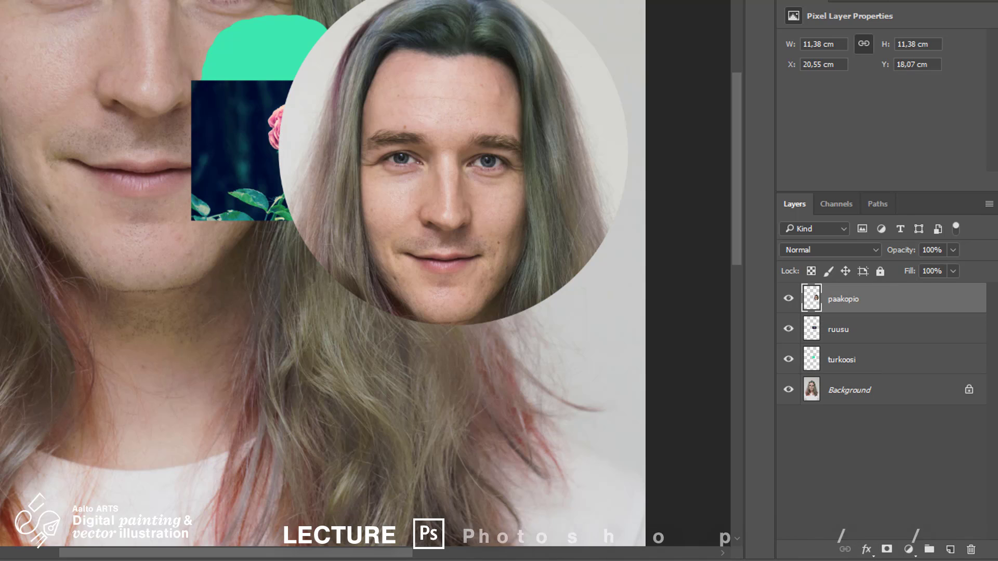